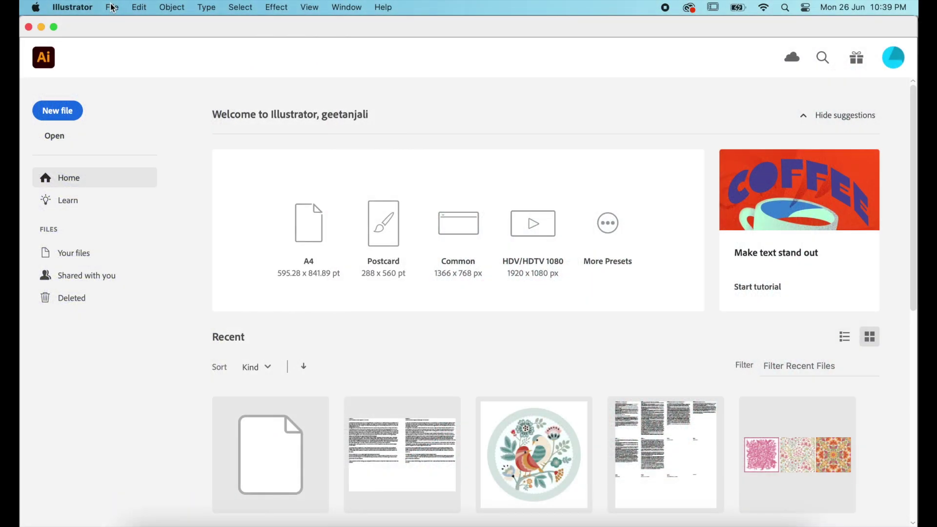
Step: Create a new document 6 in wide by 6 in high
{"action": "left_click", "coordinate": [112, 7]}
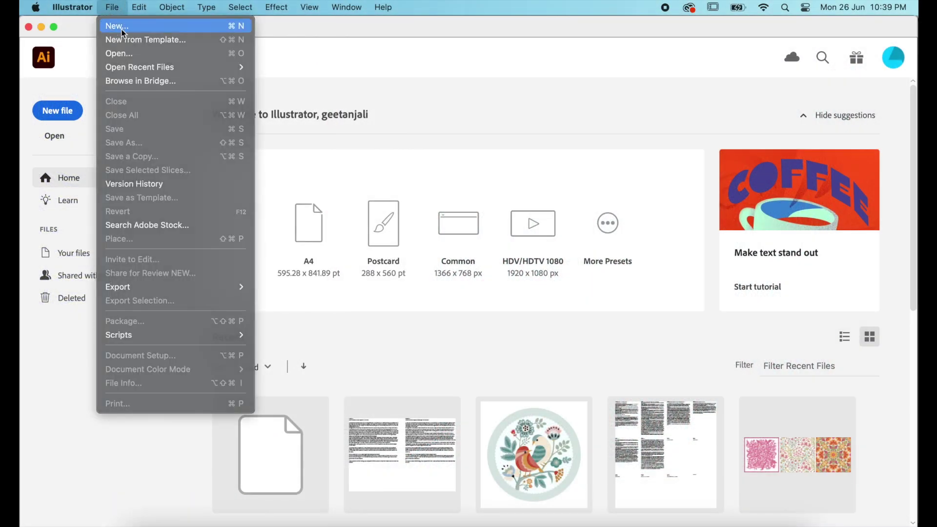
{"action": "left_click", "coordinate": [112, 26]}
{"action": "left_click", "coordinate": [642, 163]}
{"action": "type", "text": "6"}
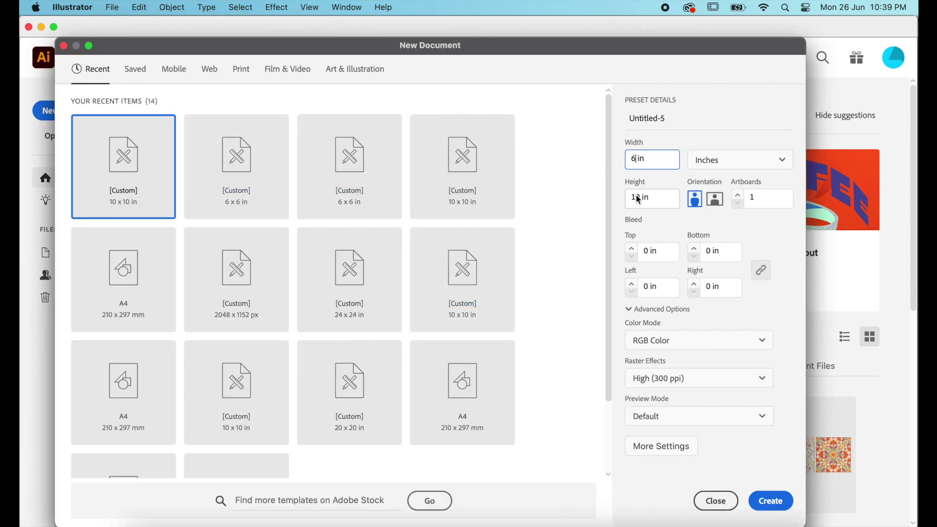
{"action": "left_click", "coordinate": [637, 199]}
{"action": "type", "text": "6"}
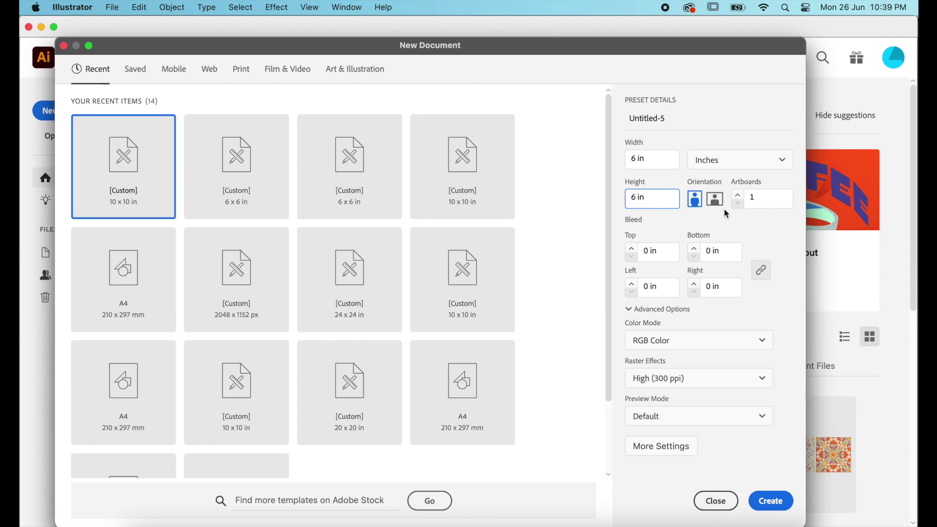
{"action": "left_click", "coordinate": [769, 500]}
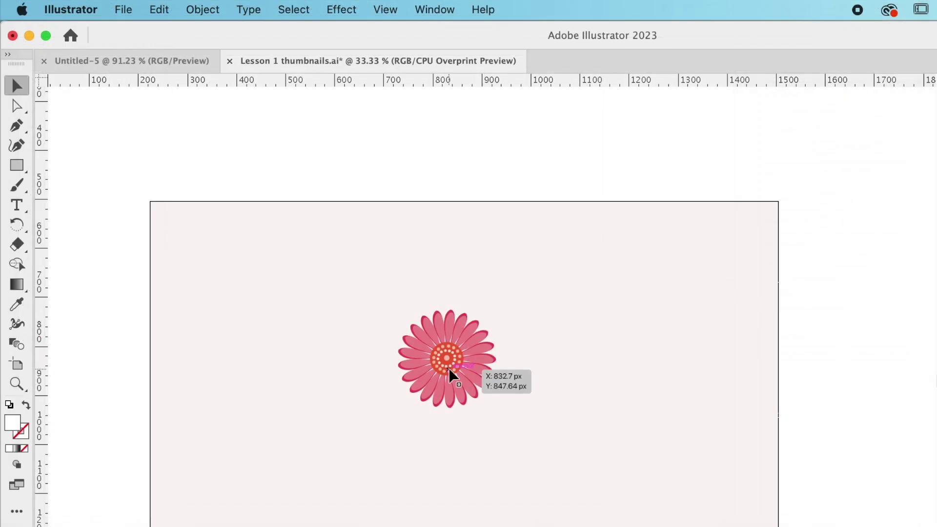
Step: Copy the pink flower from Lesson 1 thumbnails and paste it into Untitled-5
{"action": "left_click", "coordinate": [449, 373]}
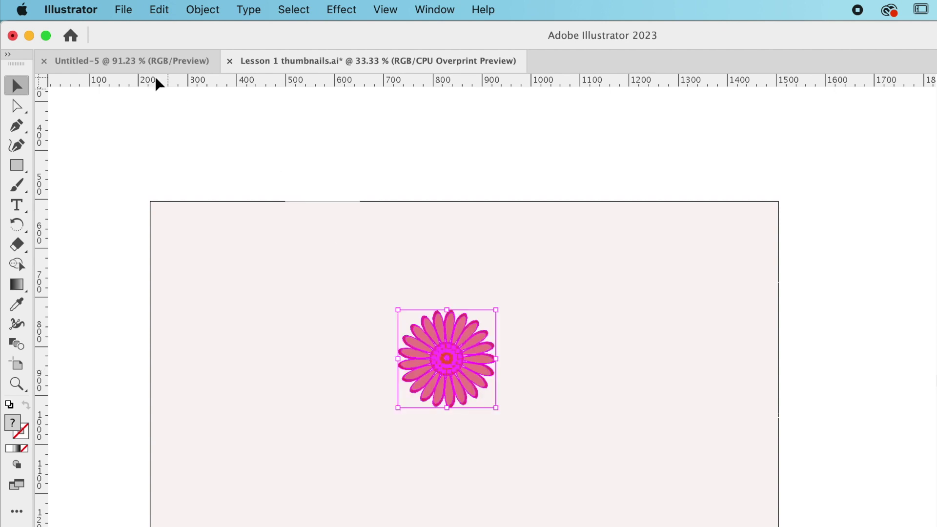
{"action": "left_click", "coordinate": [133, 61]}
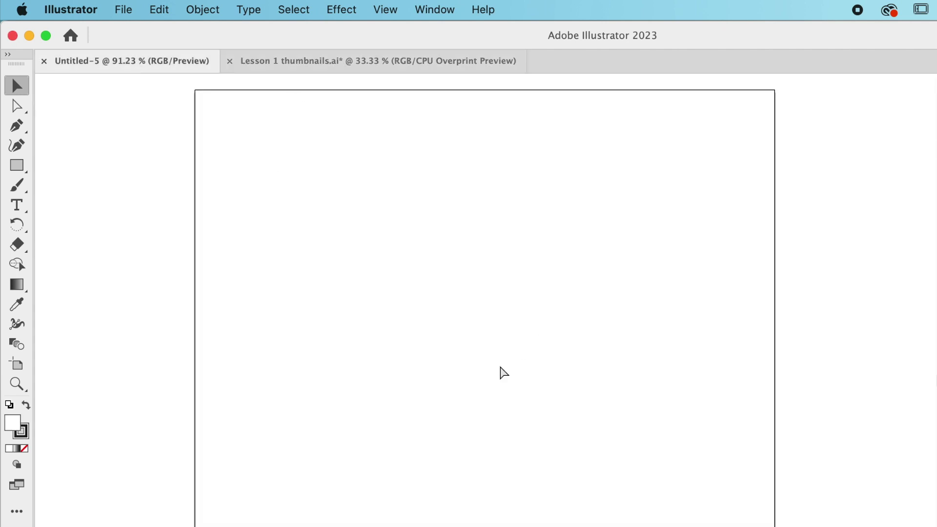
{"action": "key", "text": "super+v"}
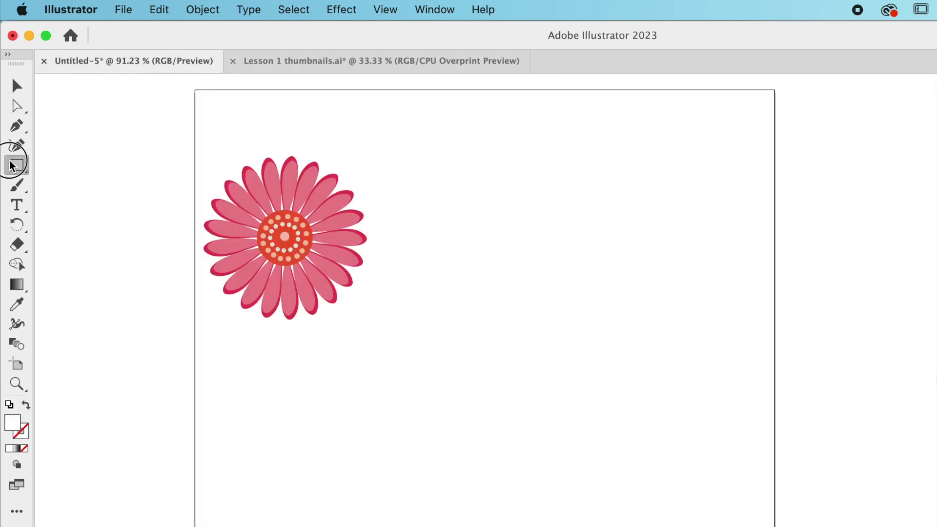
Step: Draw an exact 2 in by 2 in circle with a 10 pt pink stroke and select its top anchor
{"action": "left_click_drag", "start_coordinate": [11, 165], "coordinate": [81, 205]}
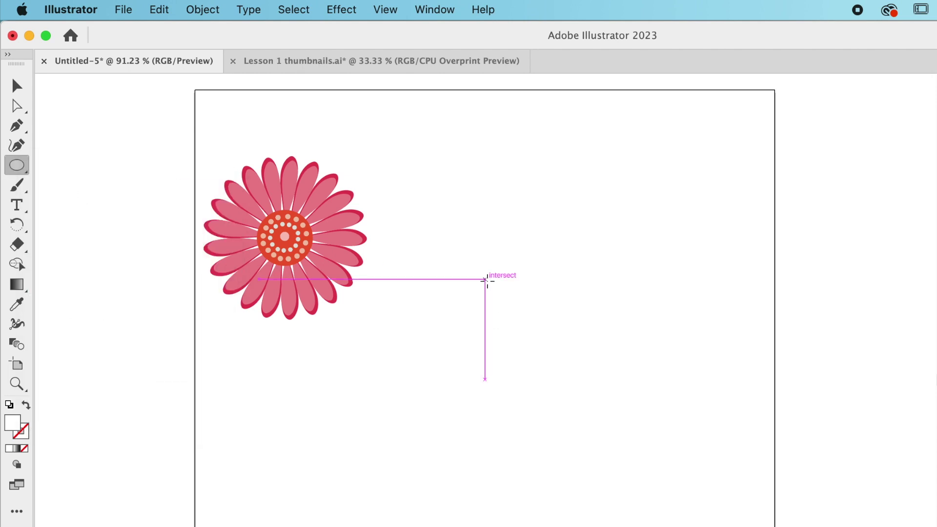
{"action": "left_click", "coordinate": [485, 279]}
{"action": "type", "text": "2 in"}
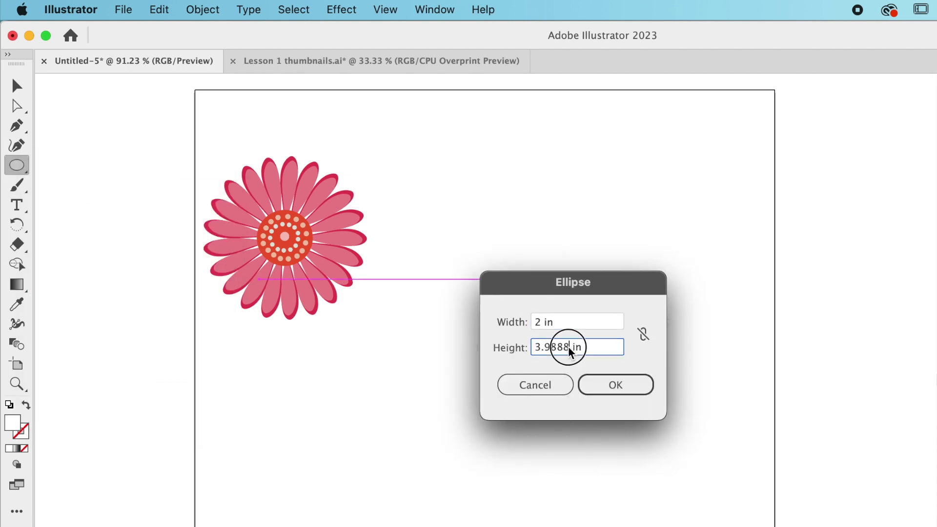
{"action": "key", "text": "Tab"}
{"action": "type", "text": "2 in"}
{"action": "left_click", "coordinate": [614, 385]}
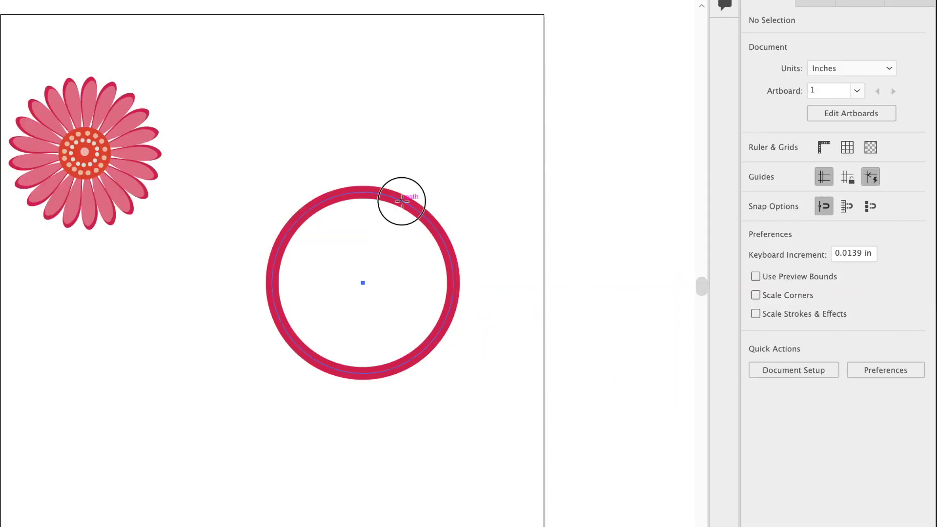
{"action": "left_click", "coordinate": [401, 201]}
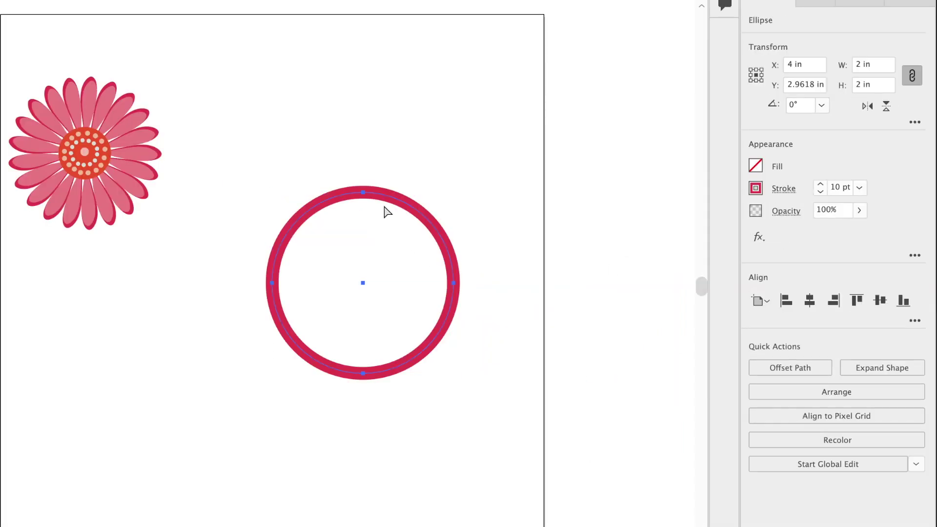
{"action": "left_click", "coordinate": [364, 192]}
Step: Cut the circle's path at the top, right and bottom anchors with Direct Selection
{"action": "left_click", "coordinate": [454, 283], "text": "shift"}
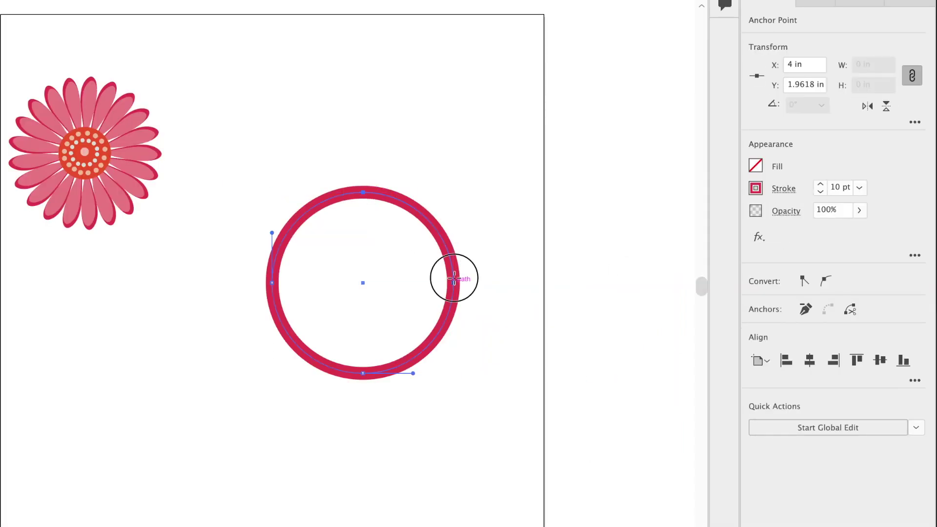
{"action": "left_click", "coordinate": [364, 373], "text": "shift"}
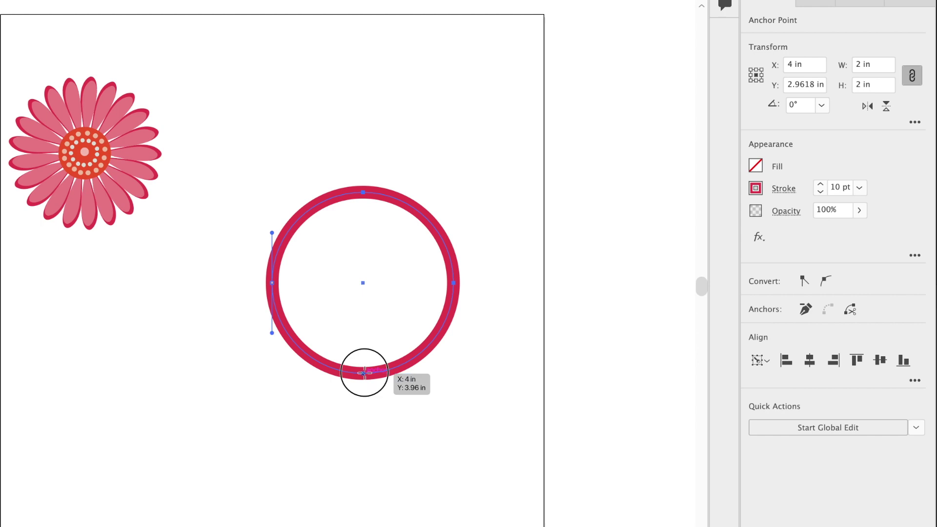
{"action": "left_click", "coordinate": [850, 308]}
Step: Pull the arcs apart to verify the cuts, then undo the test moves
{"action": "left_click", "coordinate": [485, 249]}
{"action": "left_click_drag", "start_coordinate": [429, 226], "coordinate": [434, 193]}
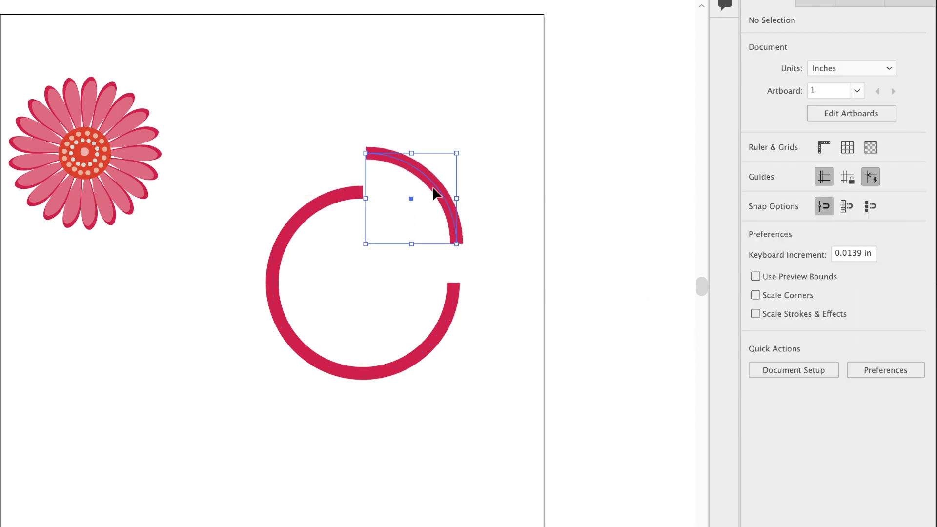
{"action": "left_click_drag", "start_coordinate": [435, 345], "coordinate": [456, 373]}
{"action": "left_click_drag", "start_coordinate": [276, 274], "coordinate": [232, 279]}
{"action": "key", "text": "ctrl+z"}
{"action": "key", "text": "ctrl+z"}
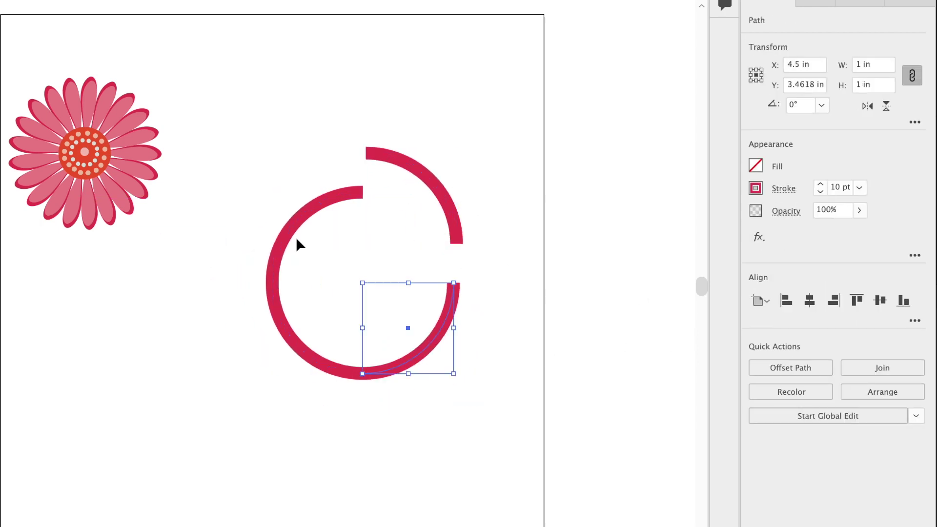
{"action": "key", "text": "ctrl+z"}
{"action": "key", "text": "ctrl+z"}
{"action": "left_click", "coordinate": [421, 366]}
Step: Move the bottom-right quarter arc up 2 in via Transform > Move, horizontal 0
{"action": "right_click", "coordinate": [424, 362]}
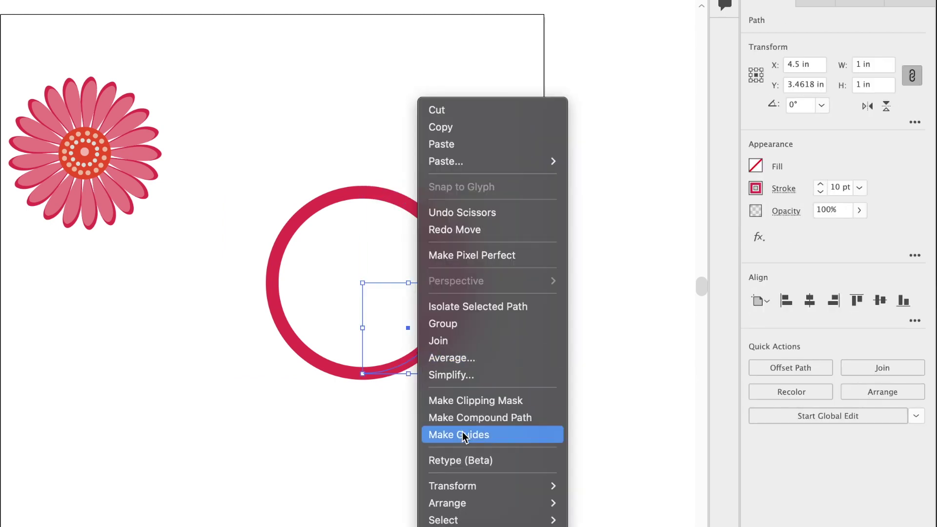
{"action": "left_click", "coordinate": [619, 495]}
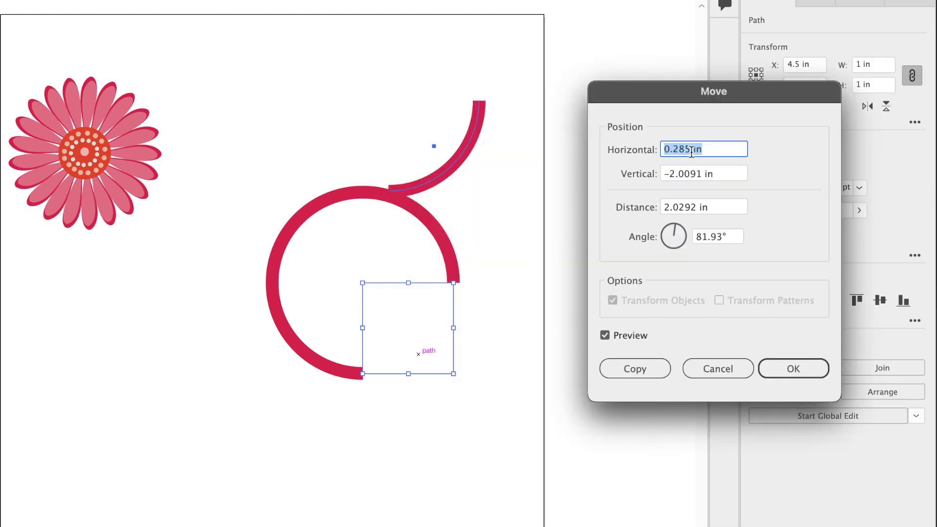
{"action": "type", "text": "0"}
{"action": "left_click", "coordinate": [674, 175]}
{"action": "key", "text": "Delete"}
{"action": "key", "text": "Delete"}
{"action": "key", "text": "Delete"}
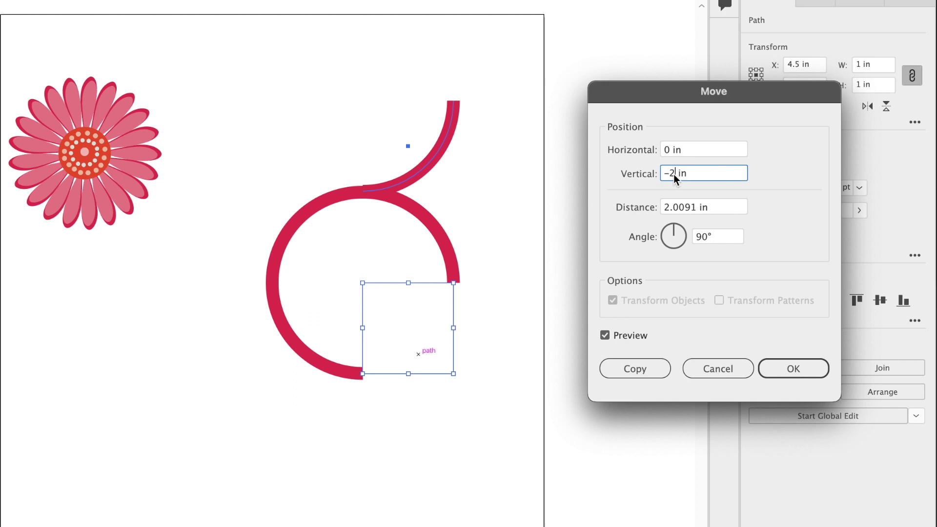
{"action": "left_click", "coordinate": [768, 369]}
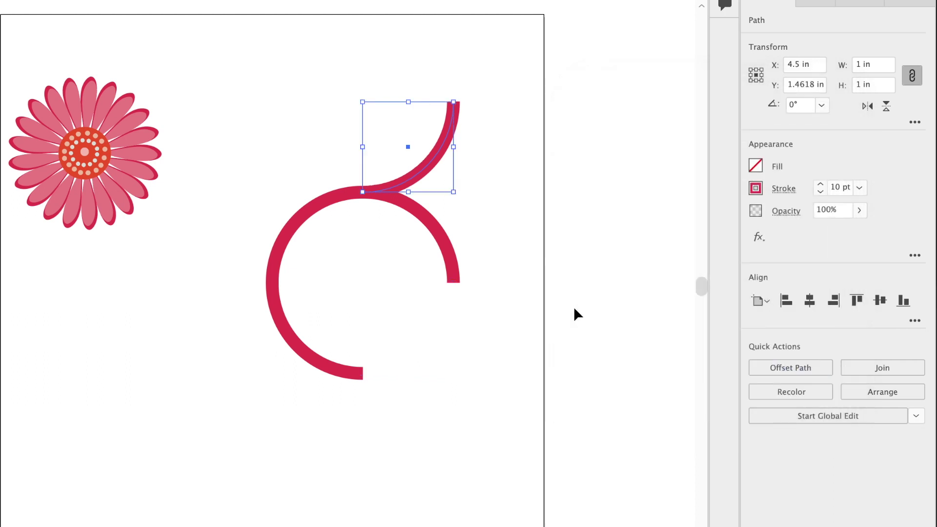
{"action": "left_click", "coordinate": [490, 273]}
Step: Move the top-right quarter arc down 2 in the same way, forming an S-curve
{"action": "left_click", "coordinate": [444, 238]}
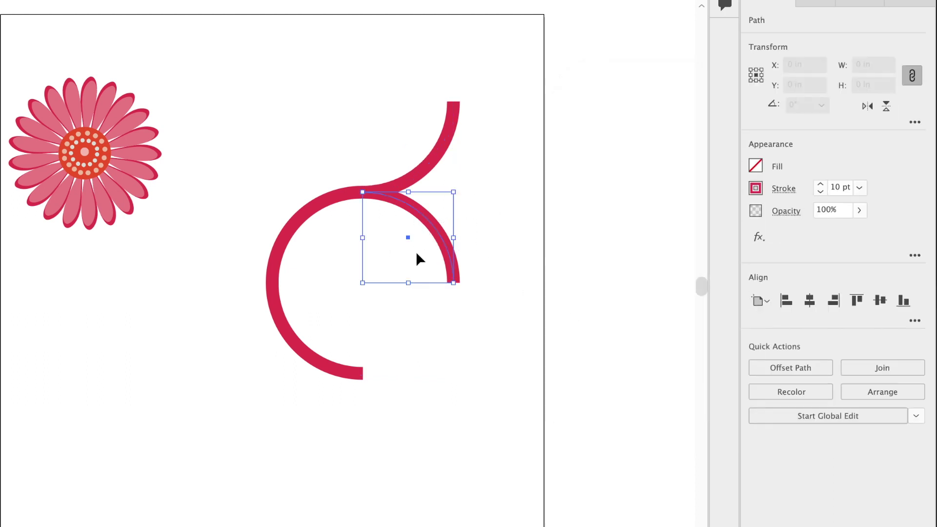
{"action": "right_click", "coordinate": [432, 229]}
{"action": "mouse_move", "coordinate": [466, 485]}
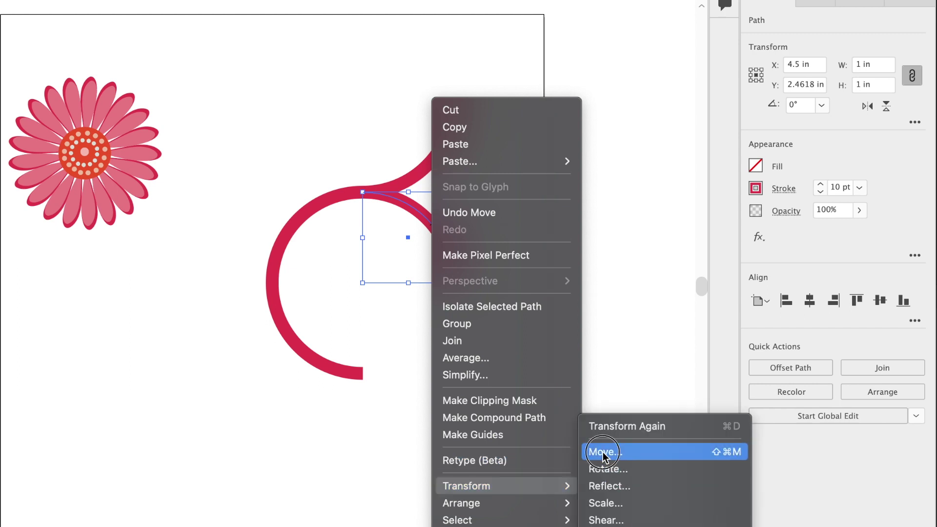
{"action": "left_click", "coordinate": [605, 452]}
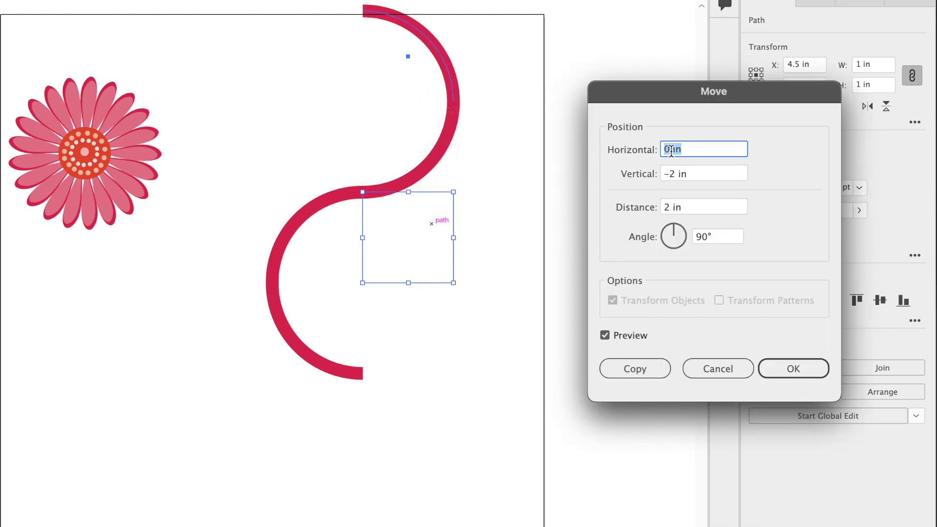
{"action": "key", "text": "Tab"}
{"action": "type", "text": "2"}
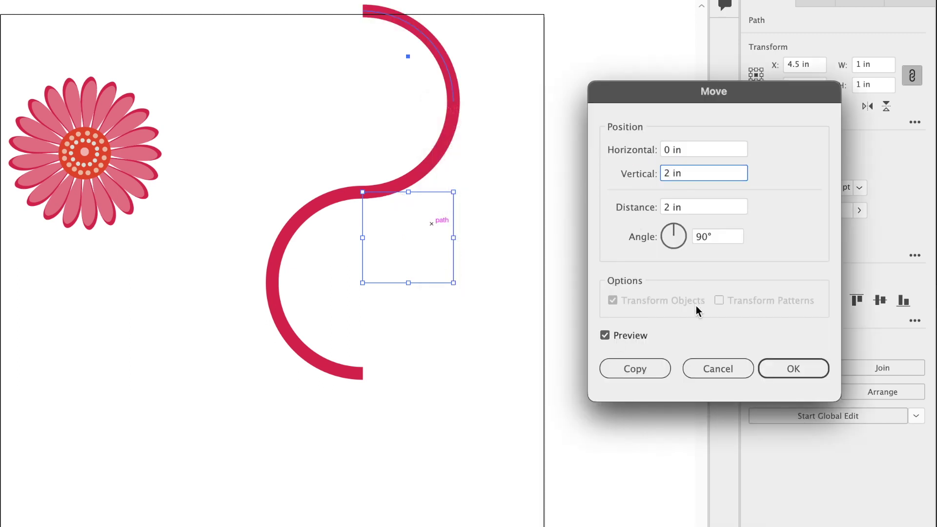
{"action": "left_click", "coordinate": [793, 368]}
{"action": "left_click", "coordinate": [368, 198]}
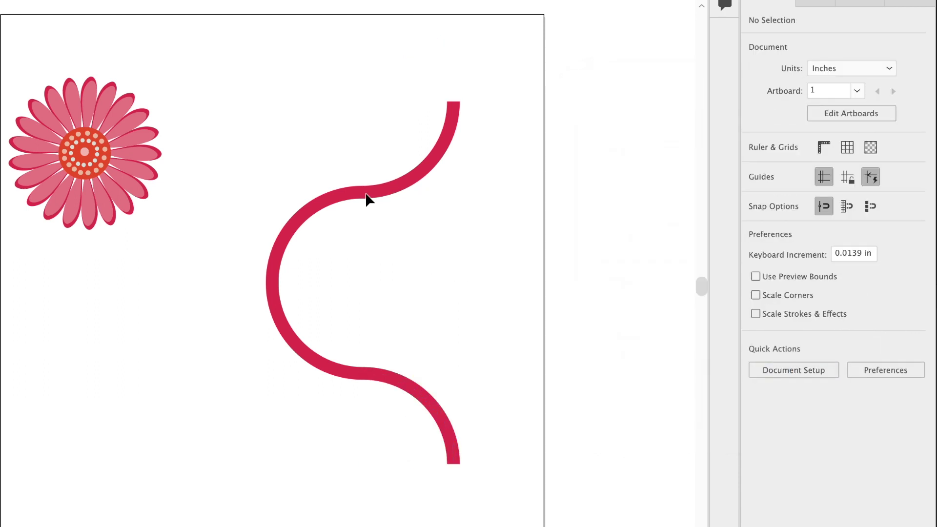
Step: Join the arcs into one S-curve and make a vertically reflected copy of it
{"action": "left_click_drag", "start_coordinate": [302, 132], "coordinate": [407, 413]}
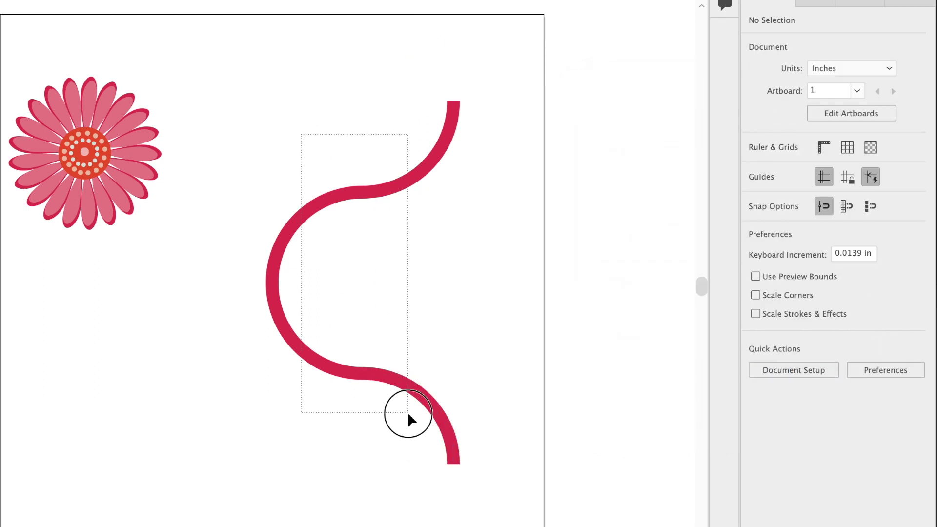
{"action": "right_click", "coordinate": [363, 192]}
{"action": "left_click", "coordinate": [387, 340]}
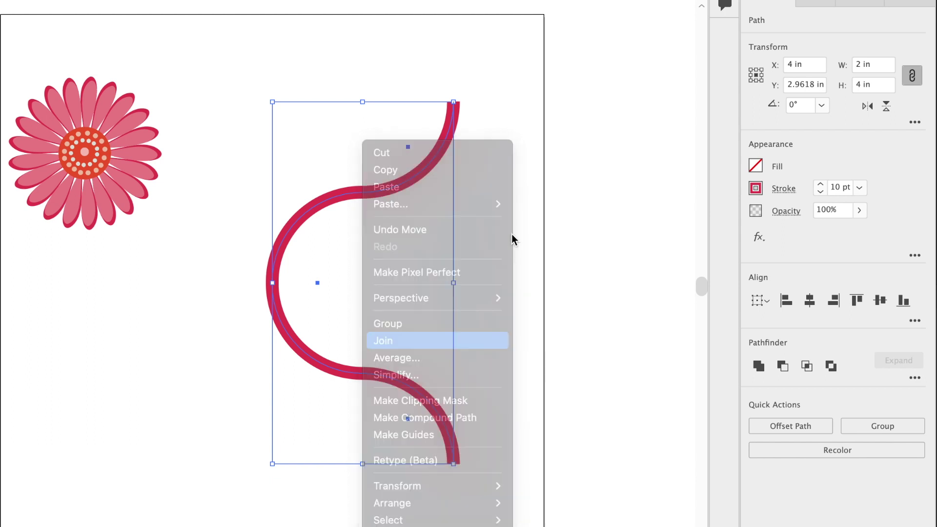
{"action": "right_click", "coordinate": [383, 195]}
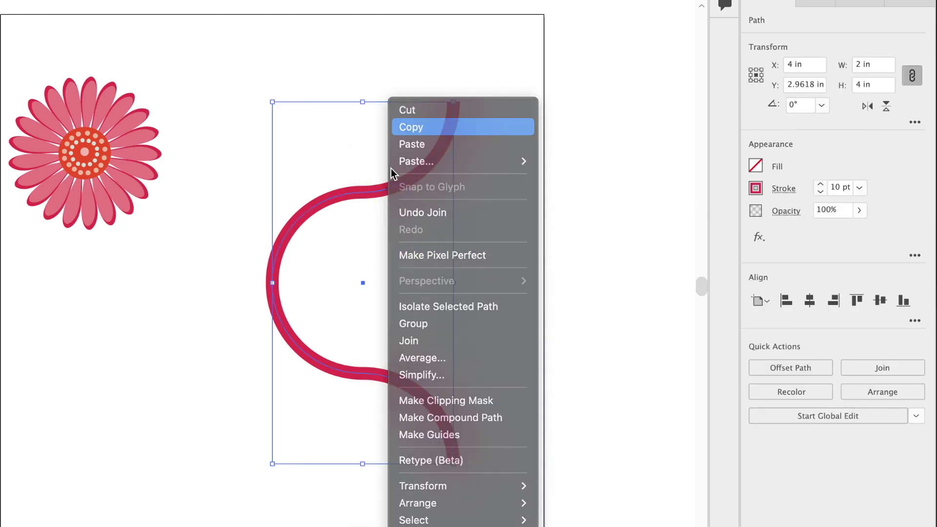
{"action": "mouse_move", "coordinate": [416, 161]}
{"action": "left_click", "coordinate": [561, 159]}
{"action": "key", "text": "o"}
{"action": "key", "text": "Return"}
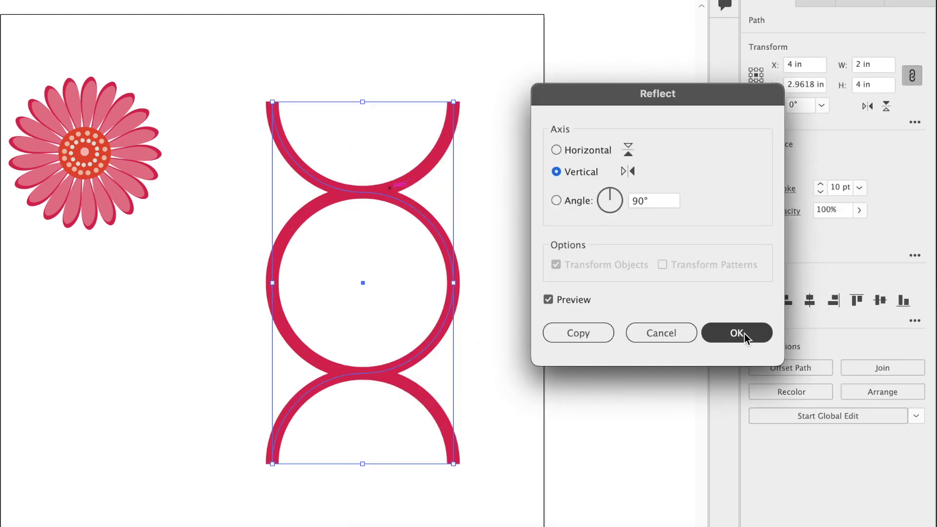
{"action": "left_click", "coordinate": [746, 335]}
Step: Move the reflected copy 2 in right, completing the ogee outline, and select both halves
{"action": "right_click", "coordinate": [432, 231]}
{"action": "left_click", "coordinate": [606, 449]}
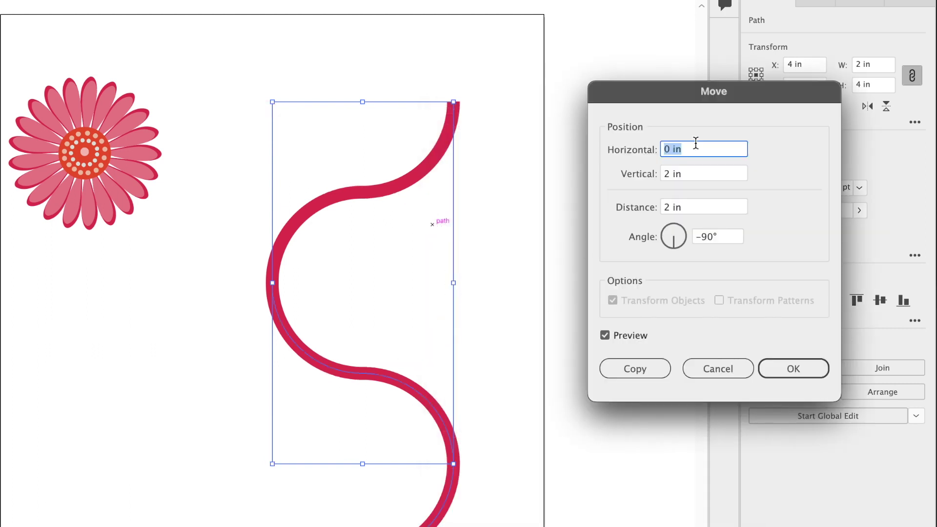
{"action": "type", "text": "2"}
{"action": "key", "text": "Tab"}
{"action": "type", "text": "0"}
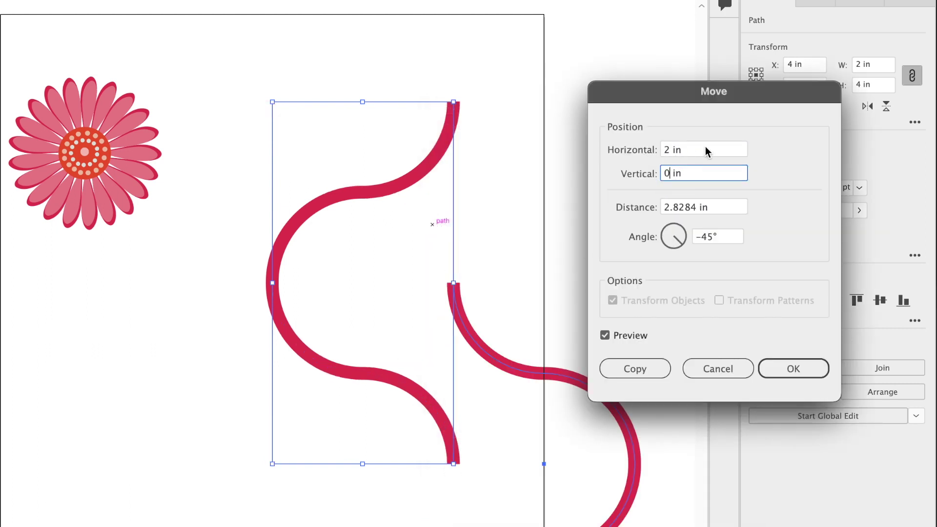
{"action": "key", "text": "Tab"}
{"action": "key", "text": "Return"}
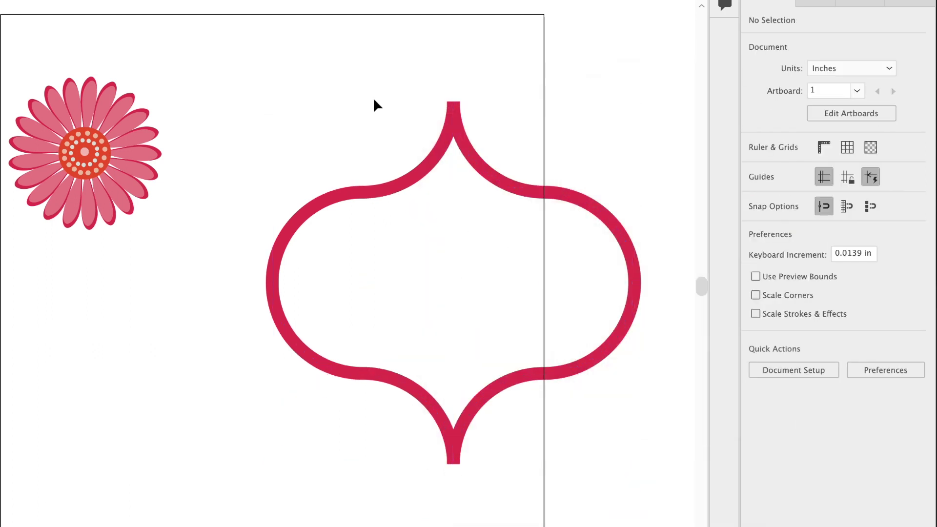
{"action": "left_click_drag", "start_coordinate": [373, 98], "coordinate": [476, 173]}
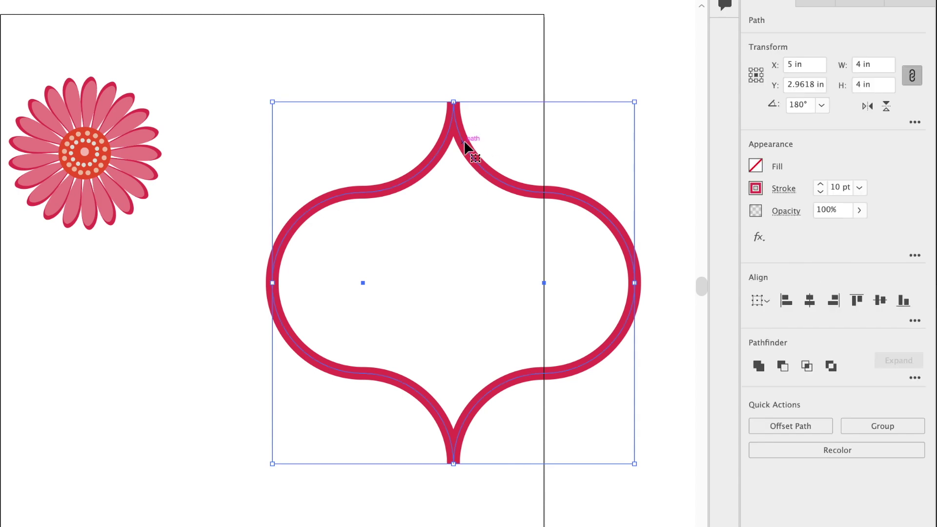
Step: Join the two halves into one ogee path and set its width to 2 in
{"action": "right_click", "coordinate": [466, 146]}
{"action": "left_click", "coordinate": [489, 341]}
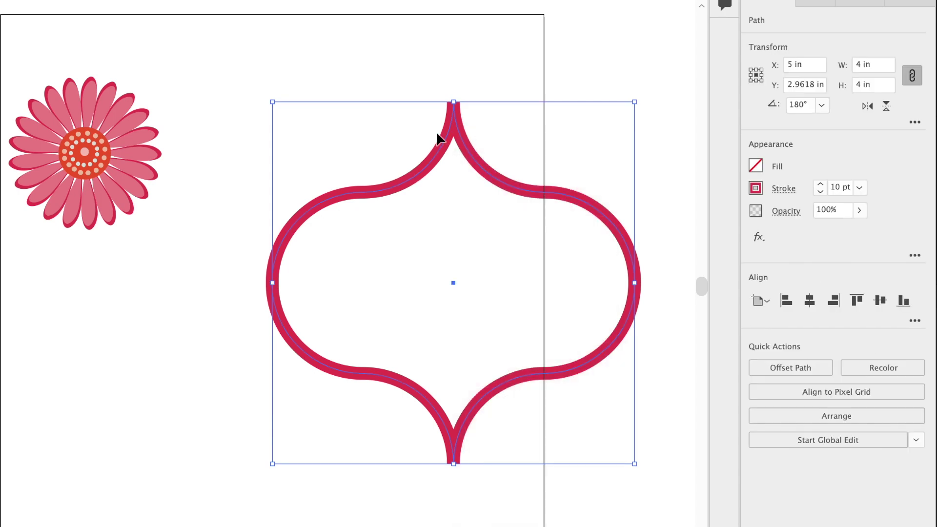
{"action": "left_click", "coordinate": [864, 64]}
{"action": "type", "text": "2"}
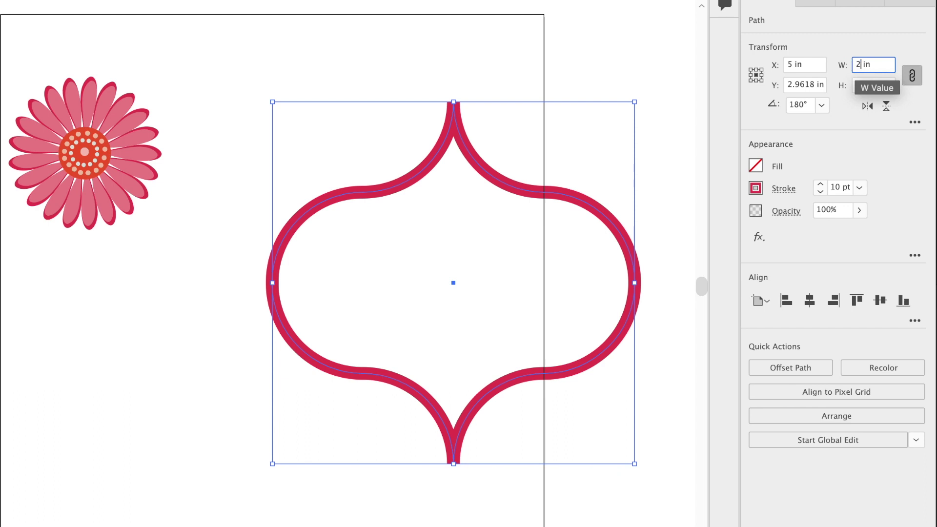
{"action": "left_click", "coordinate": [522, 118]}
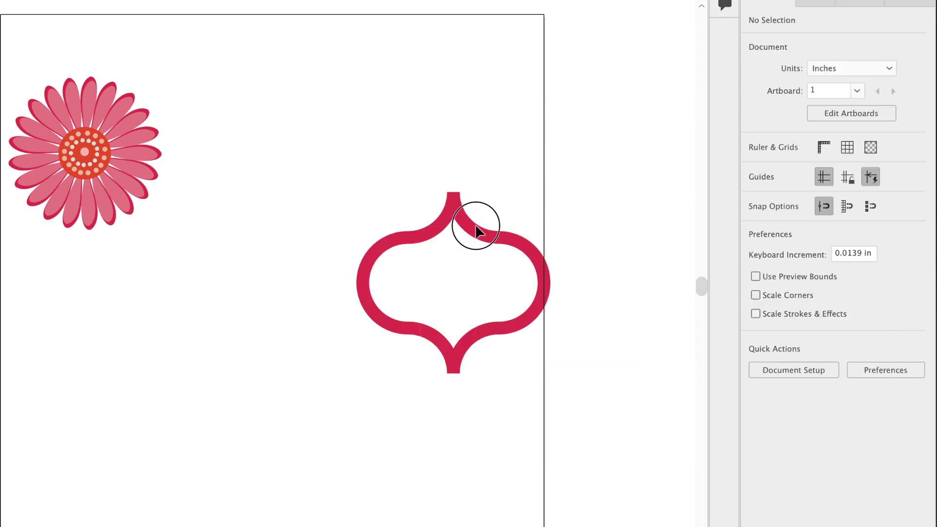
Step: Place the flower inside the ogee and align both to horizontal and vertical centre
{"action": "left_click_drag", "start_coordinate": [436, 214], "coordinate": [361, 119]}
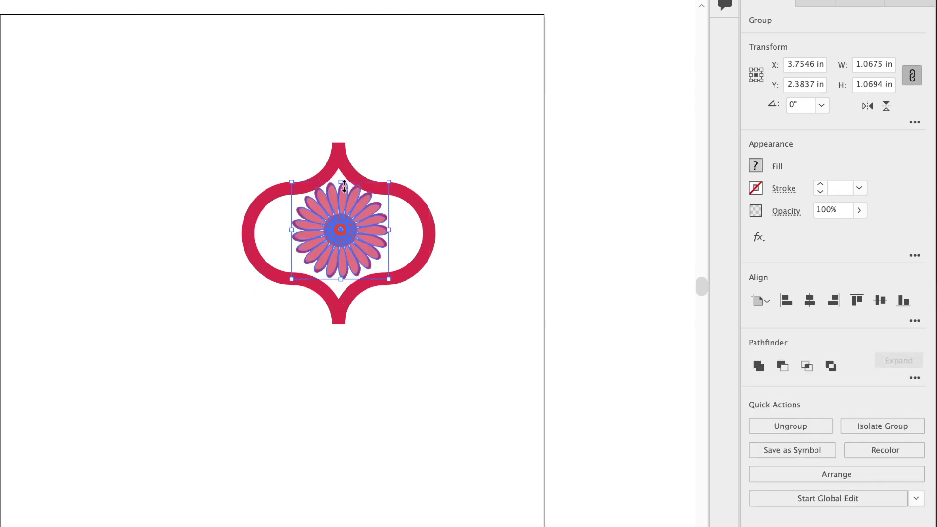
{"action": "left_click", "coordinate": [286, 150], "text": "shift"}
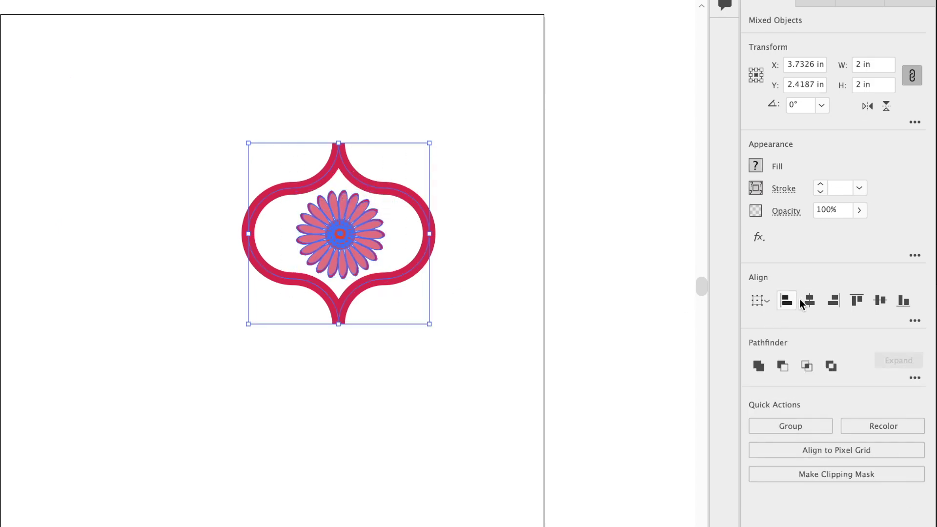
{"action": "left_click", "coordinate": [810, 300]}
{"action": "left_click", "coordinate": [879, 300]}
{"action": "left_click", "coordinate": [236, 169]}
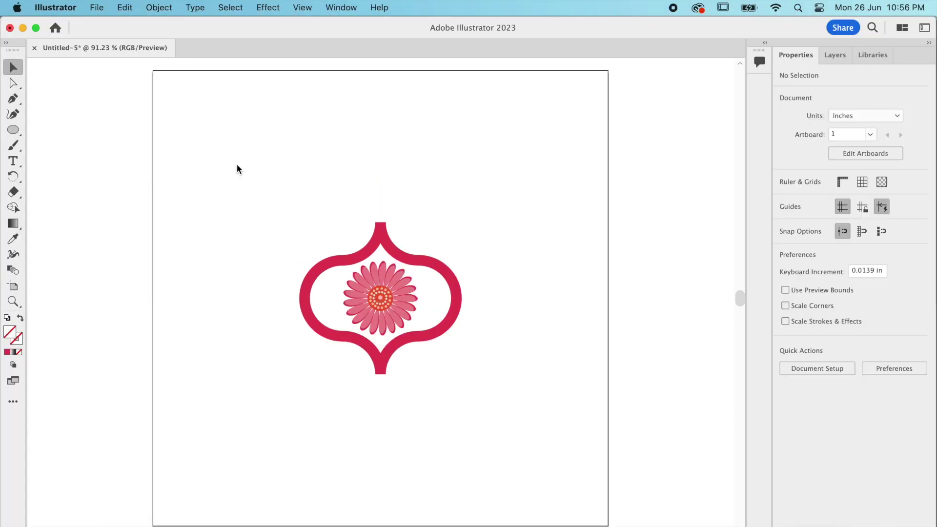
Step: Make a pattern from the flower-and-ogee motif via Object > Pattern > Make and tidy the panels
{"action": "left_click_drag", "start_coordinate": [242, 190], "coordinate": [532, 433]}
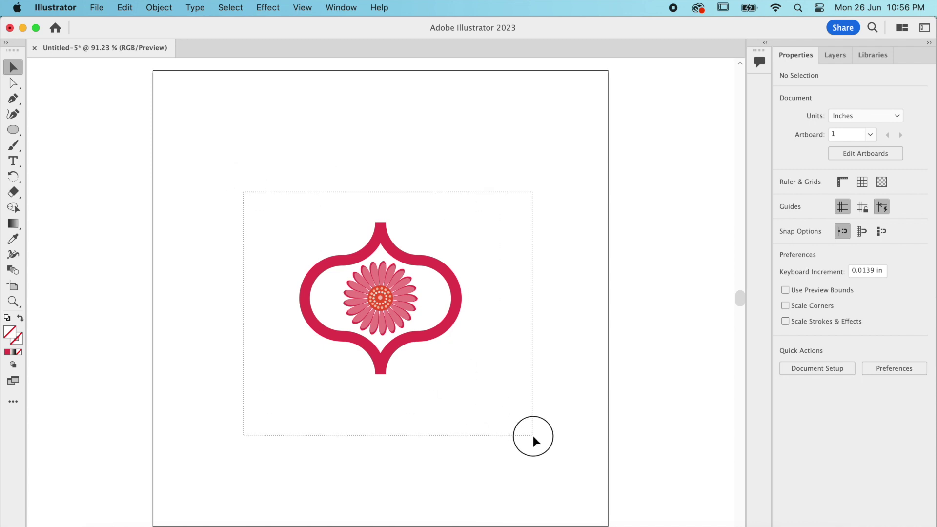
{"action": "left_click", "coordinate": [158, 8]}
{"action": "mouse_move", "coordinate": [160, 378]}
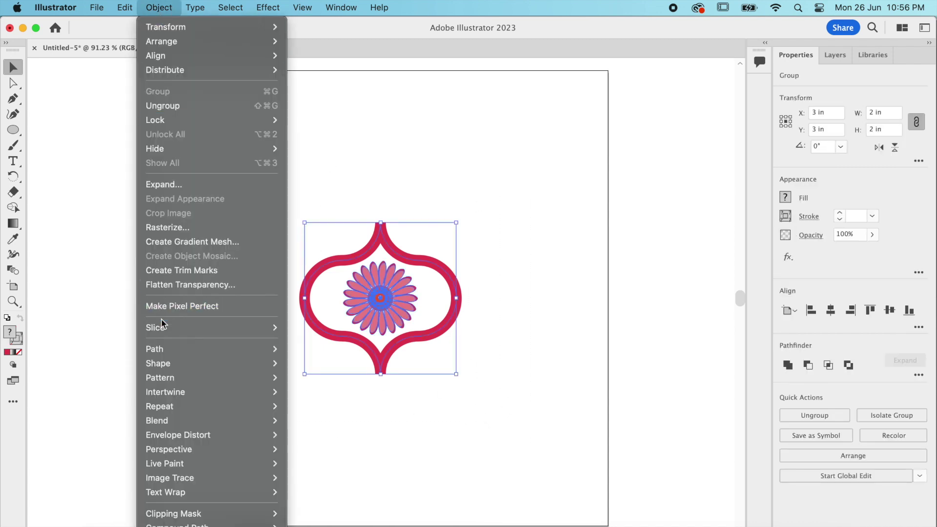
{"action": "left_click", "coordinate": [308, 380]}
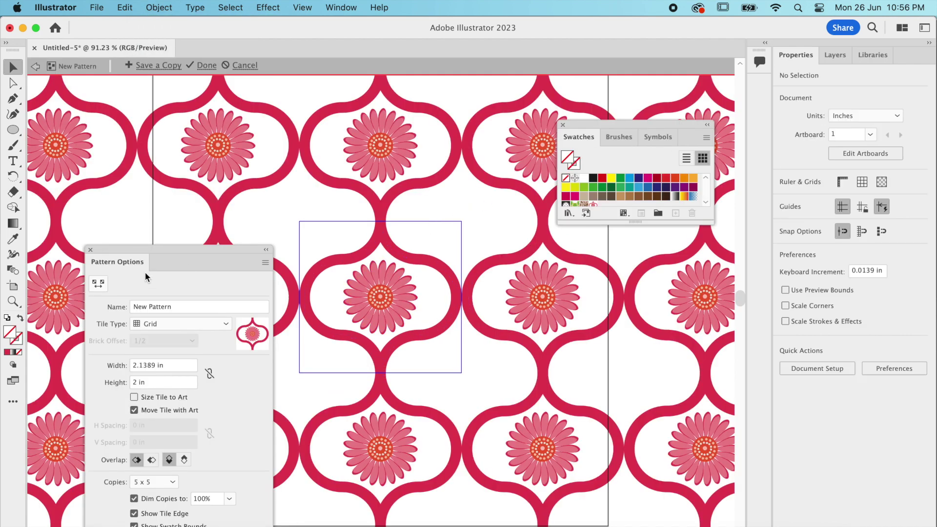
{"action": "left_click_drag", "start_coordinate": [154, 248], "coordinate": [152, 115]}
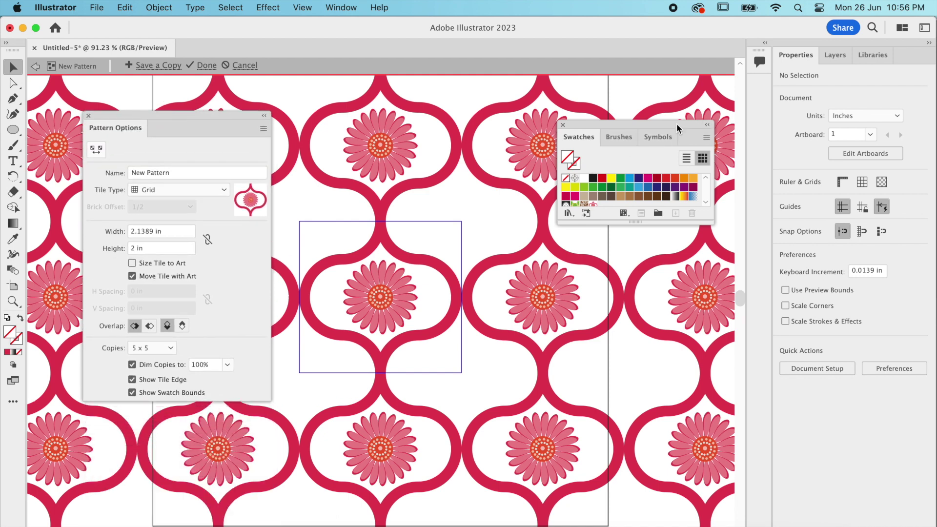
{"action": "left_click", "coordinate": [562, 124]}
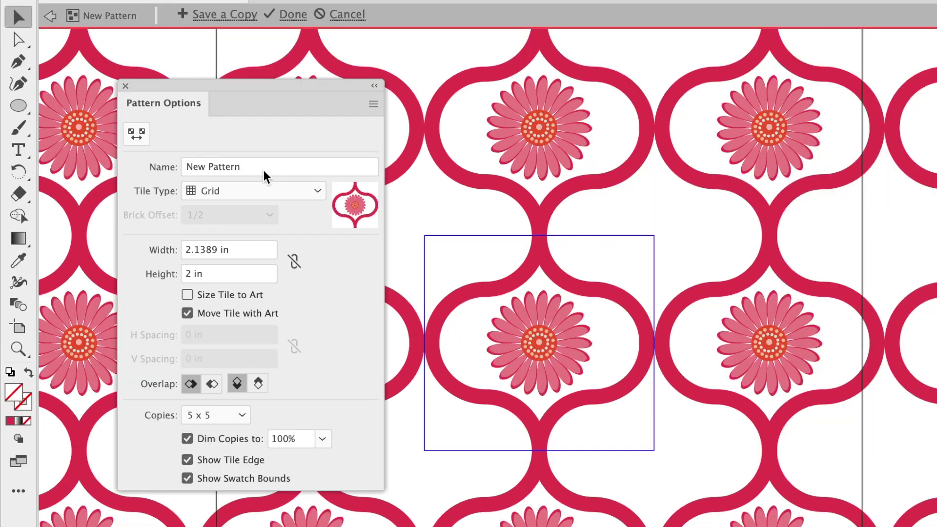
Step: Name the pattern OGEE PATTERN and set Tile Type to Brick by Row with 1/2 offset
{"action": "left_click", "coordinate": [244, 166]}
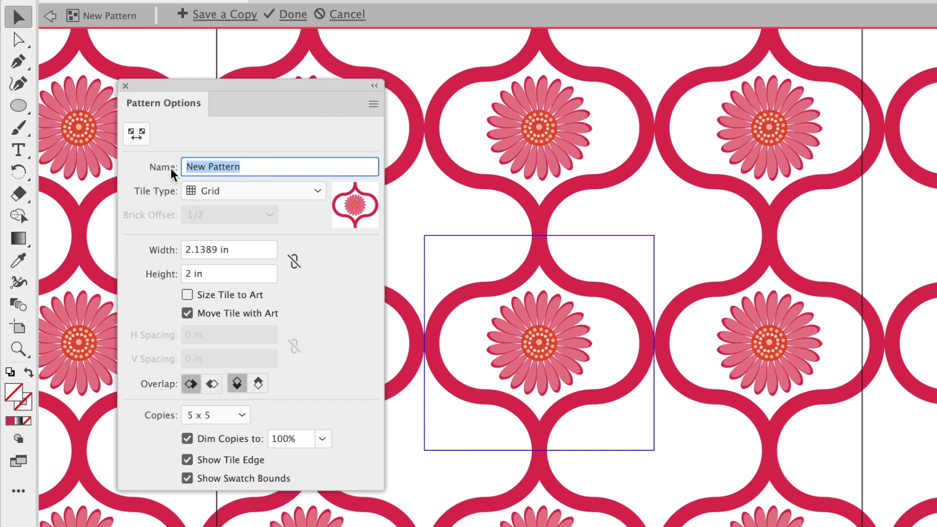
{"action": "type", "text": "OGEE PATTERN"}
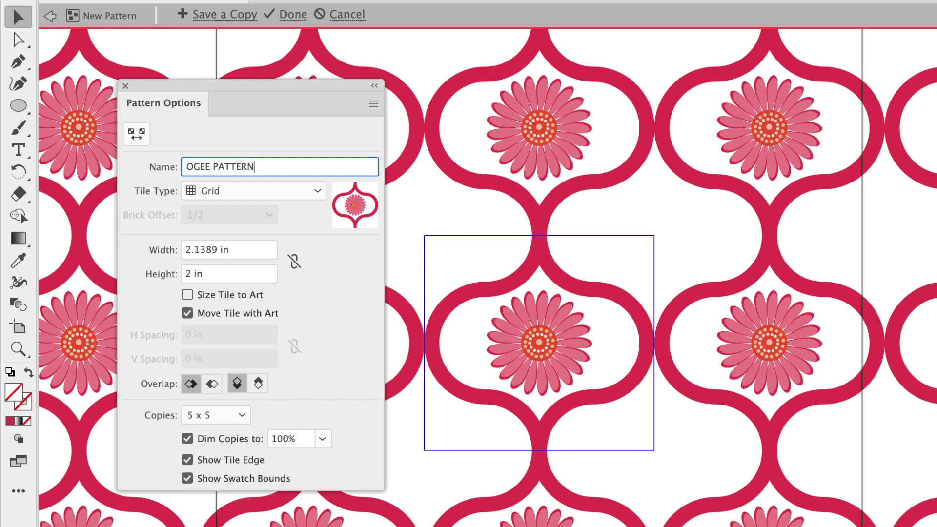
{"action": "left_click", "coordinate": [249, 191]}
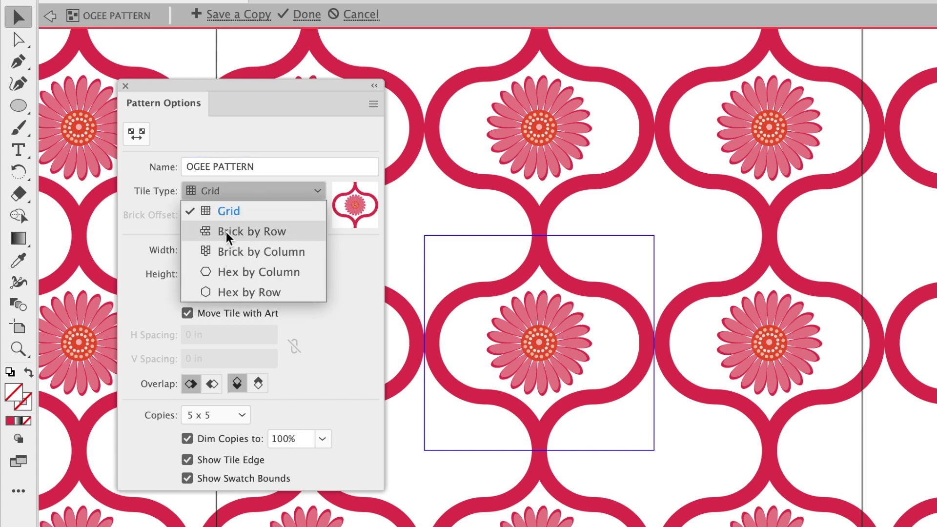
{"action": "left_click", "coordinate": [226, 232]}
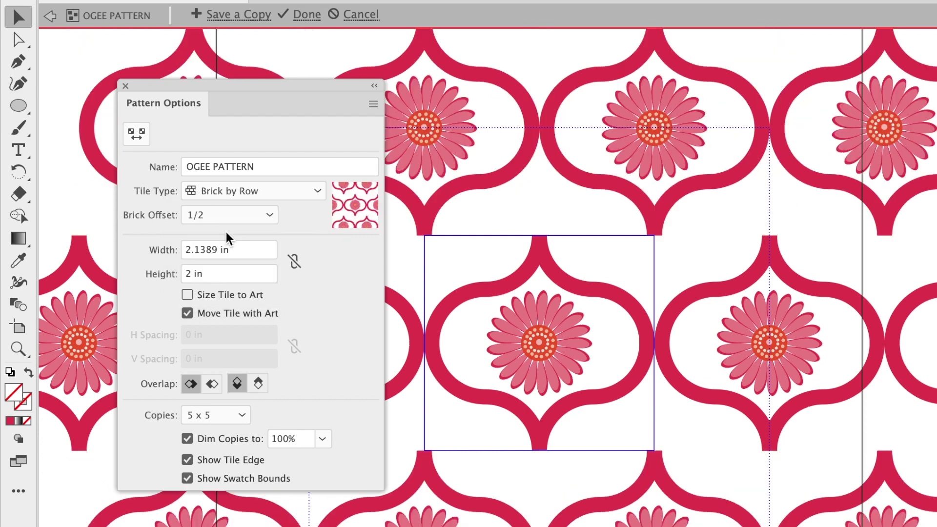
{"action": "left_click", "coordinate": [206, 213]}
{"action": "left_click", "coordinate": [209, 277]}
Step: Set the tile to 2 in wide by 1 in high and finish editing the pattern
{"action": "left_click_drag", "start_coordinate": [219, 250], "coordinate": [204, 250]}
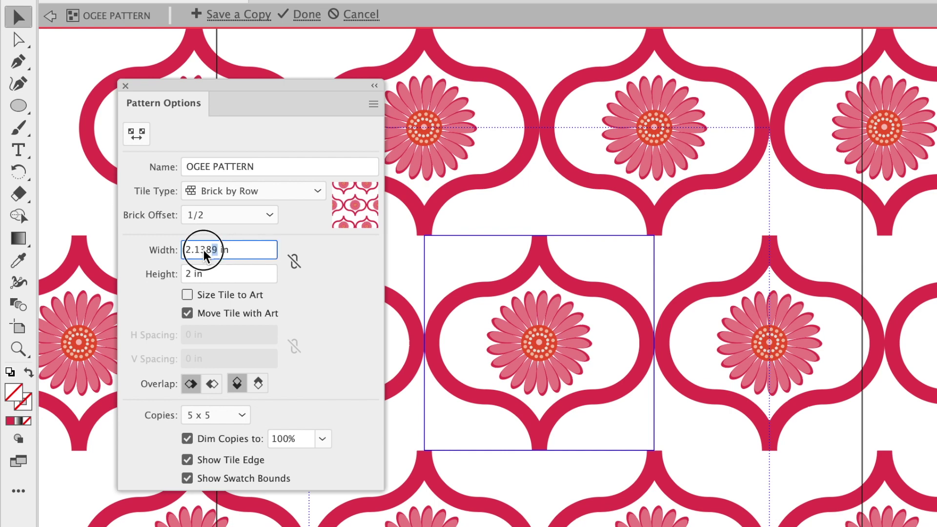
{"action": "type", "text": "2"}
{"action": "left_click", "coordinate": [192, 273]}
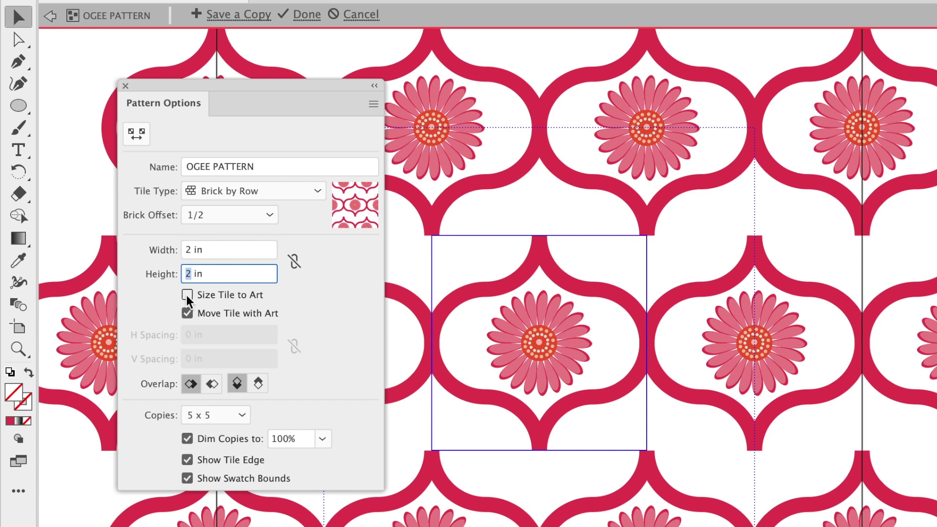
{"action": "type", "text": "1"}
{"action": "key", "text": "Return"}
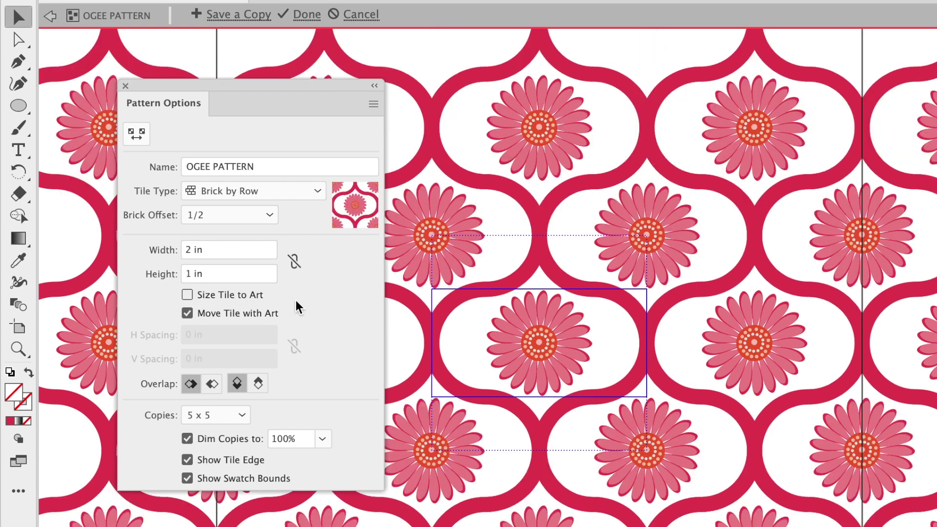
{"action": "left_click", "coordinate": [302, 16]}
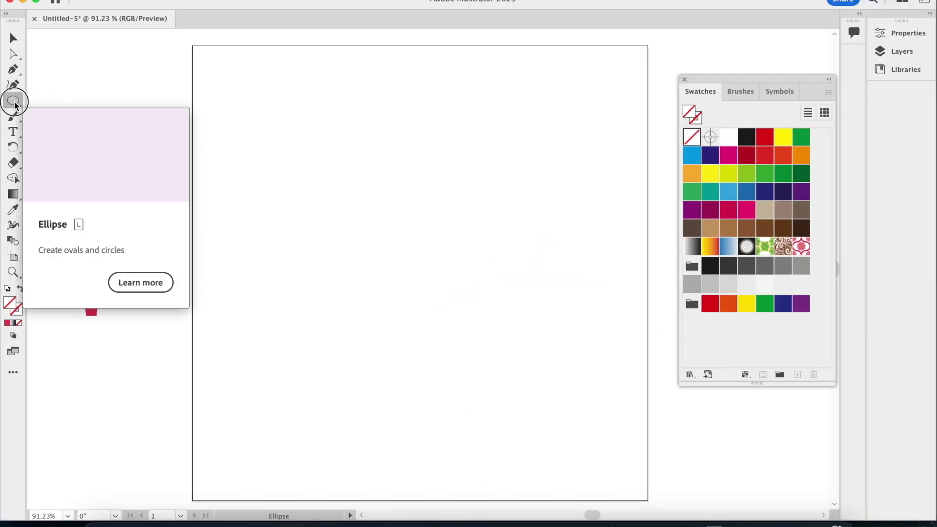
Step: Draw a rectangle over the whole artboard and fill it with the OGEE PATTERN swatch
{"action": "left_click", "coordinate": [13, 100]}
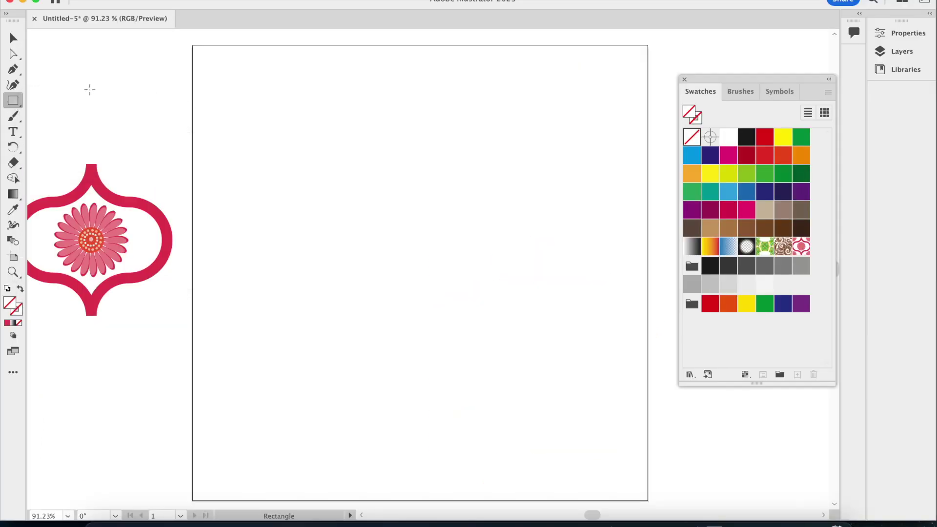
{"action": "left_click_drag", "start_coordinate": [193, 46], "coordinate": [647, 500]}
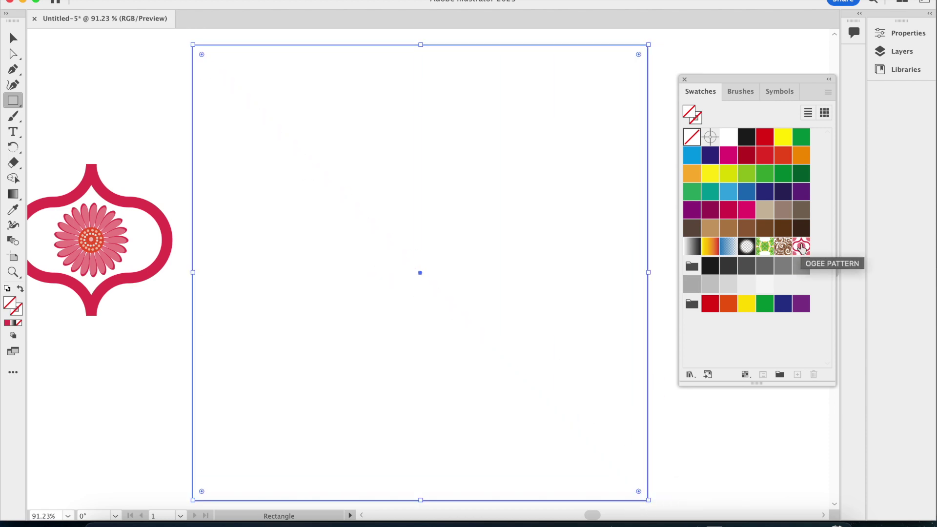
{"action": "left_click", "coordinate": [802, 250]}
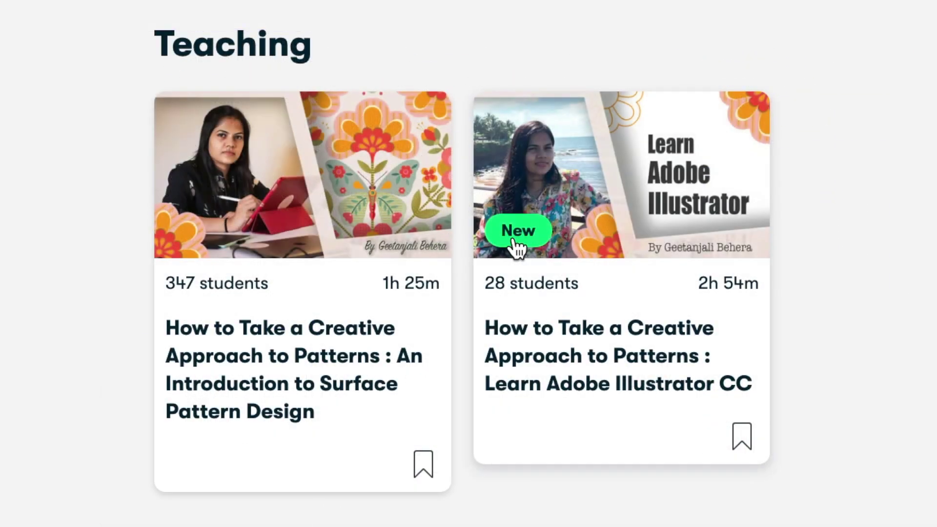
Step: Open the Learn Adobe Illustrator CC class page from the Teaching section
{"action": "left_click", "coordinate": [601, 339]}
{"action": "scroll", "coordinate": [468, 293], "scroll_direction": "down", "scroll_amount": 5}
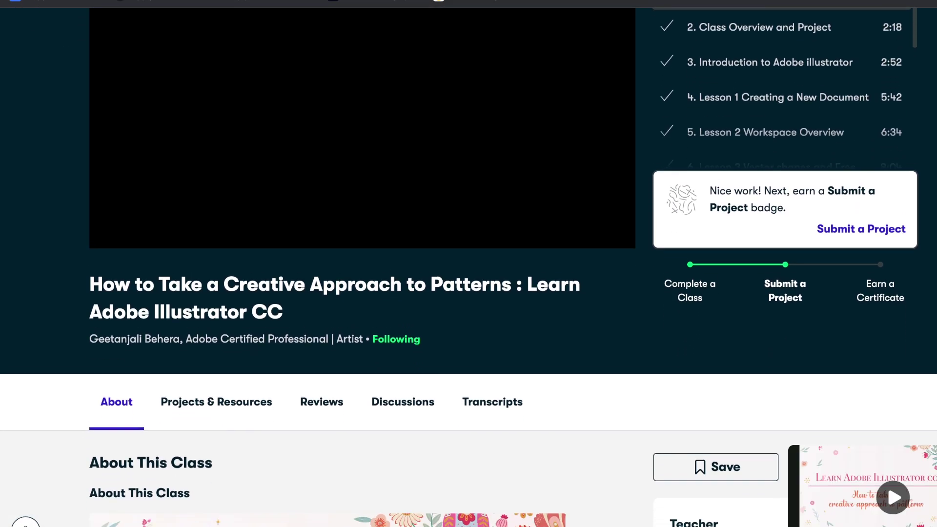
{"action": "scroll", "coordinate": [468, 292], "scroll_direction": "down", "scroll_amount": 2}
{"action": "scroll", "coordinate": [469, 292], "scroll_direction": "down", "scroll_amount": 1}
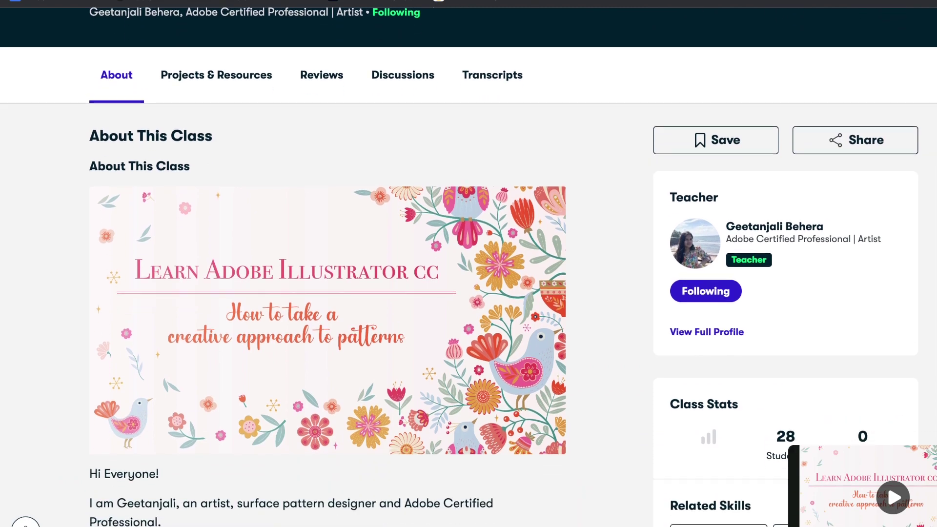
{"action": "scroll", "coordinate": [468, 292], "scroll_direction": "down", "scroll_amount": 2}
{"action": "scroll", "coordinate": [468, 293], "scroll_direction": "down", "scroll_amount": 1}
{"action": "scroll", "coordinate": [469, 293], "scroll_direction": "down", "scroll_amount": 1}
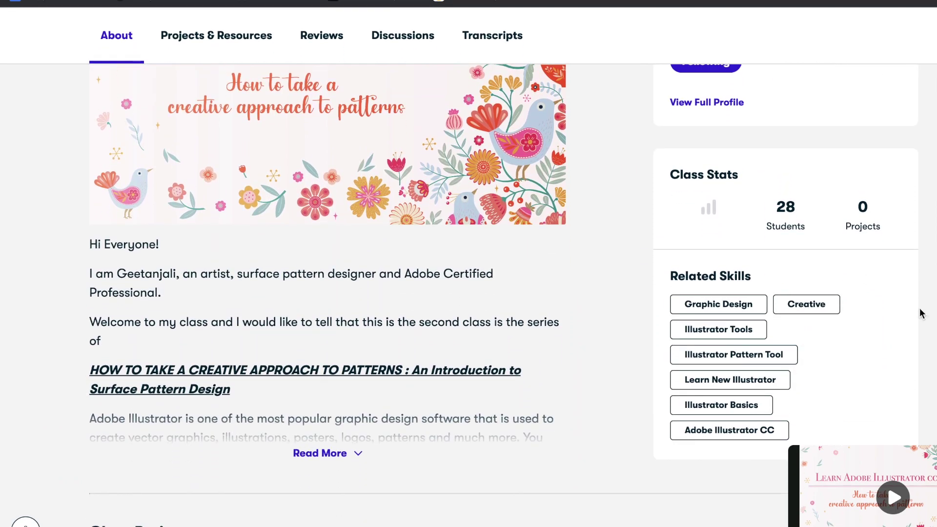